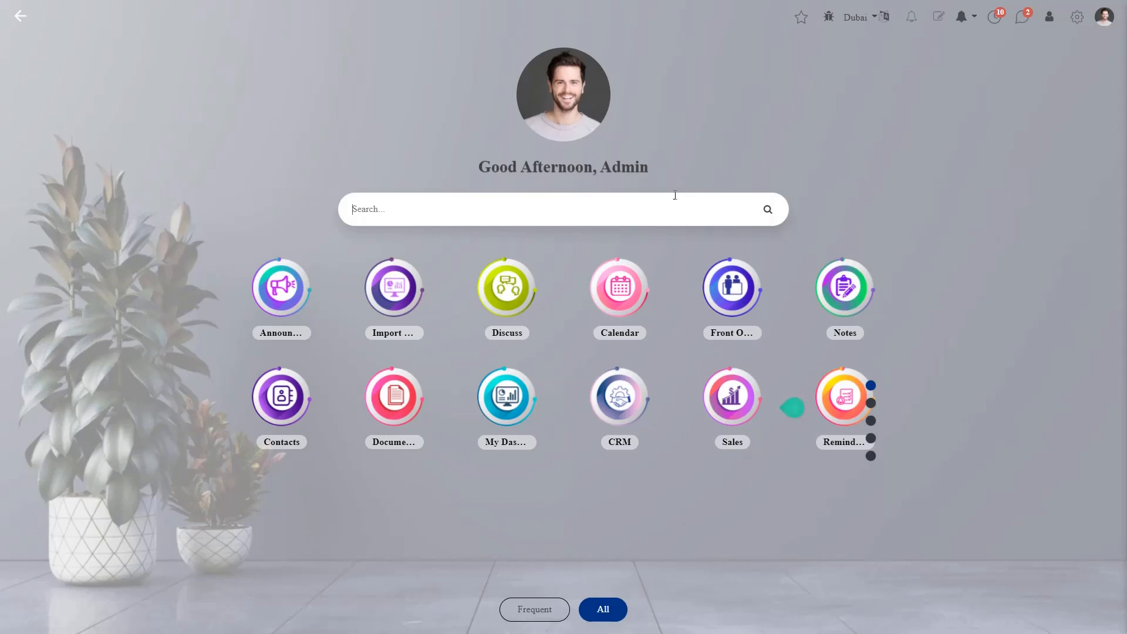
Step: Search for the Inventory application and open its Transfers list
{"action": "type", "text": "inve"}
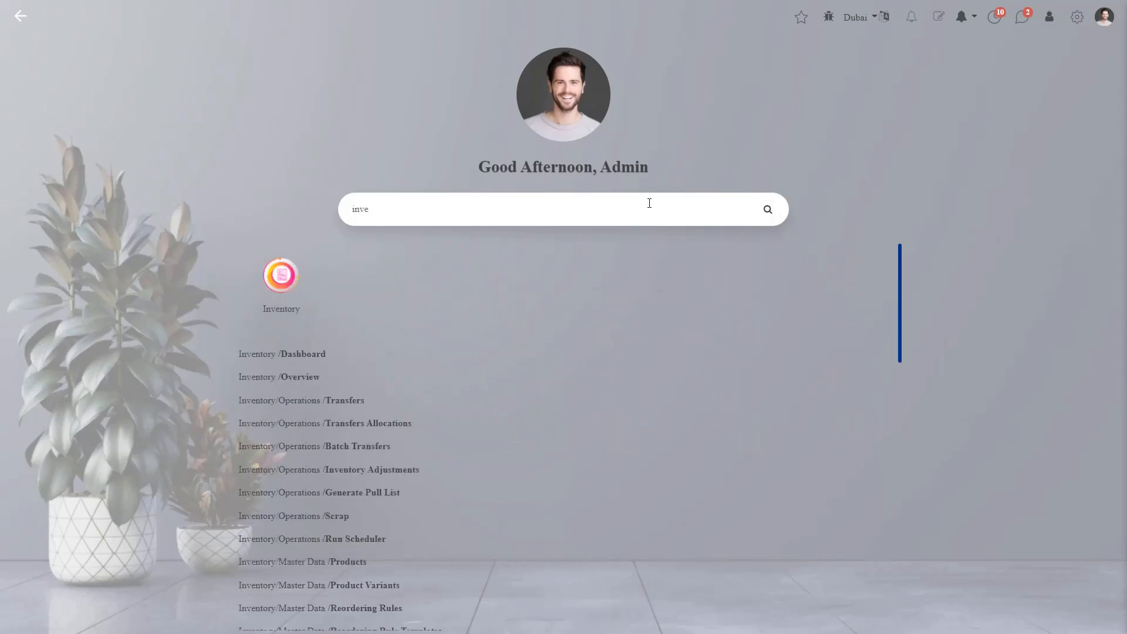
{"action": "left_click", "coordinate": [282, 276]}
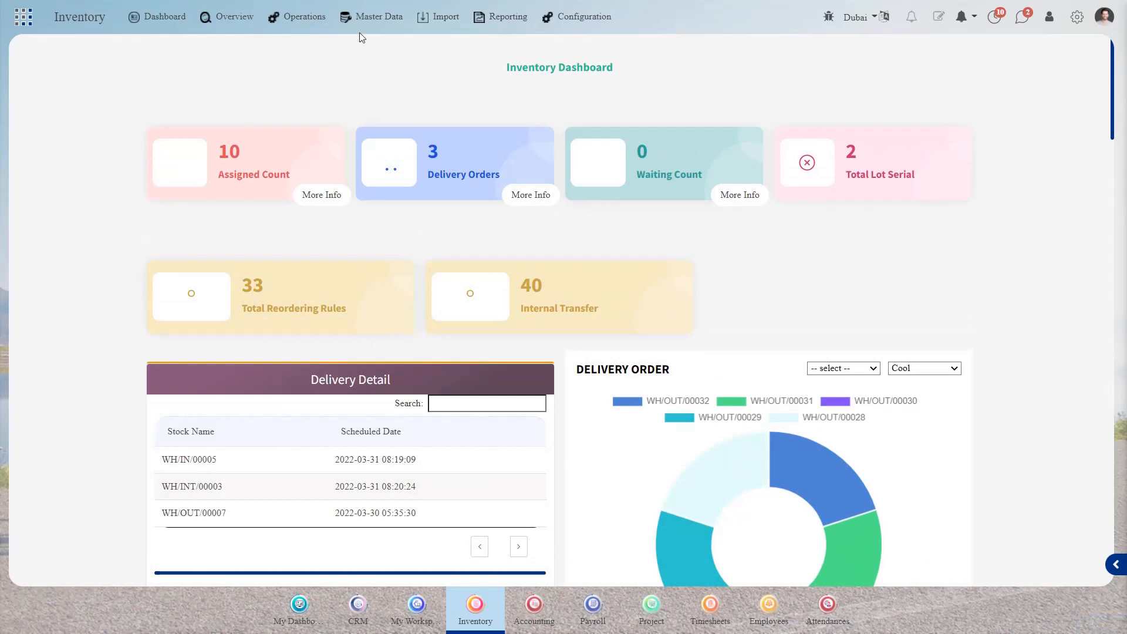
{"action": "left_click", "coordinate": [300, 26]}
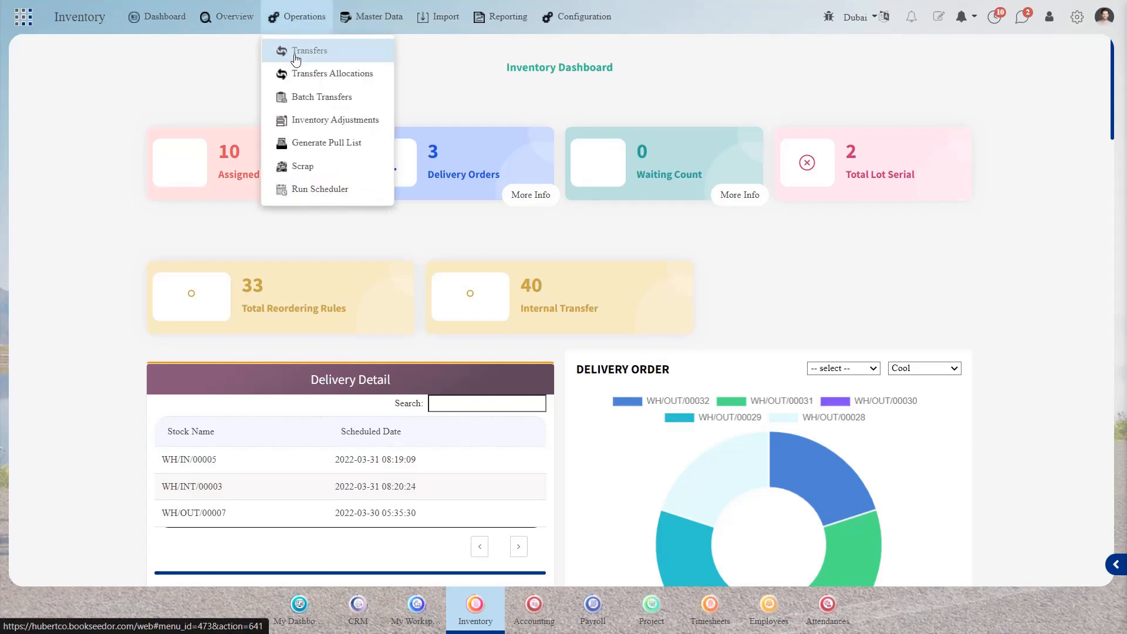
{"action": "left_click", "coordinate": [295, 57]}
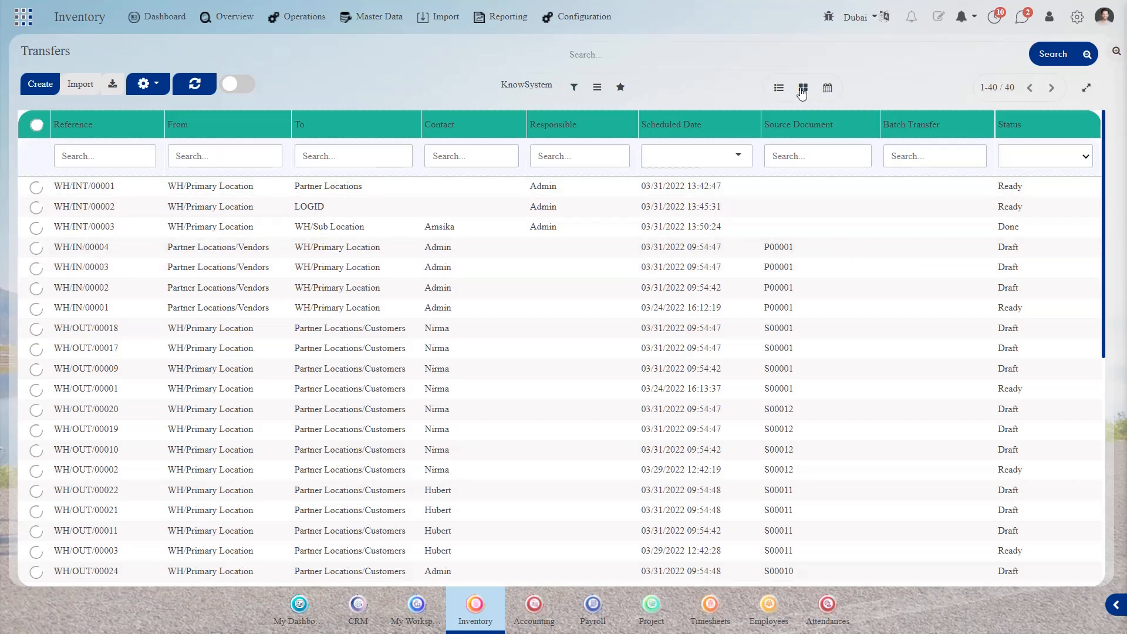
Step: Browse the transfers in kanban and calendar layouts, check the filter and grouping options, and return to the list layout
{"action": "left_click", "coordinate": [803, 89]}
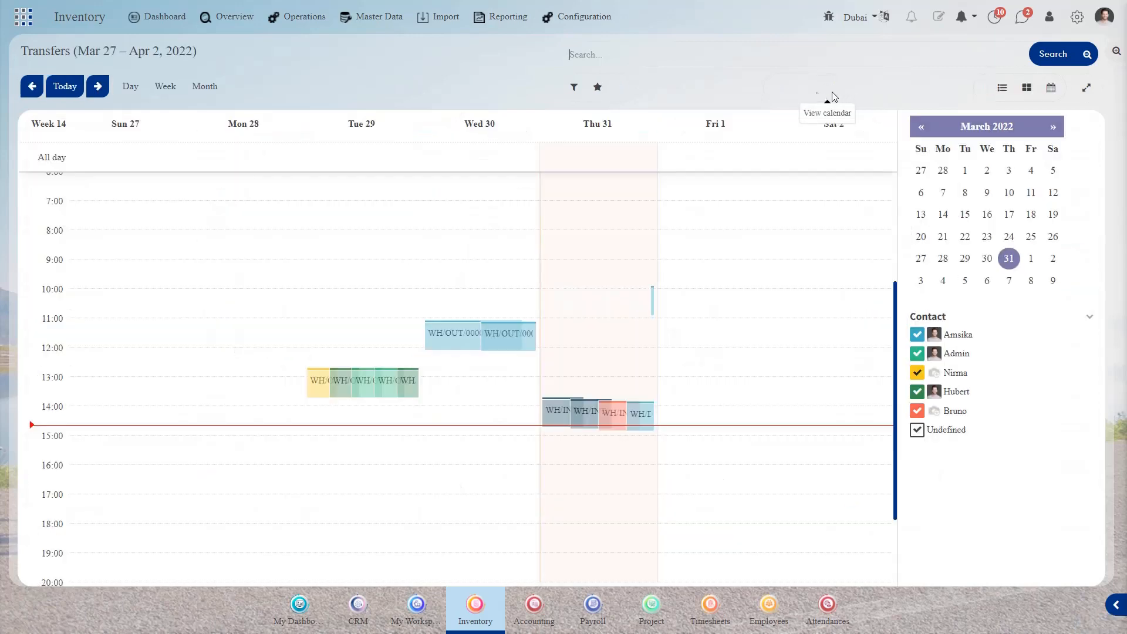
{"action": "left_click", "coordinate": [1024, 90]}
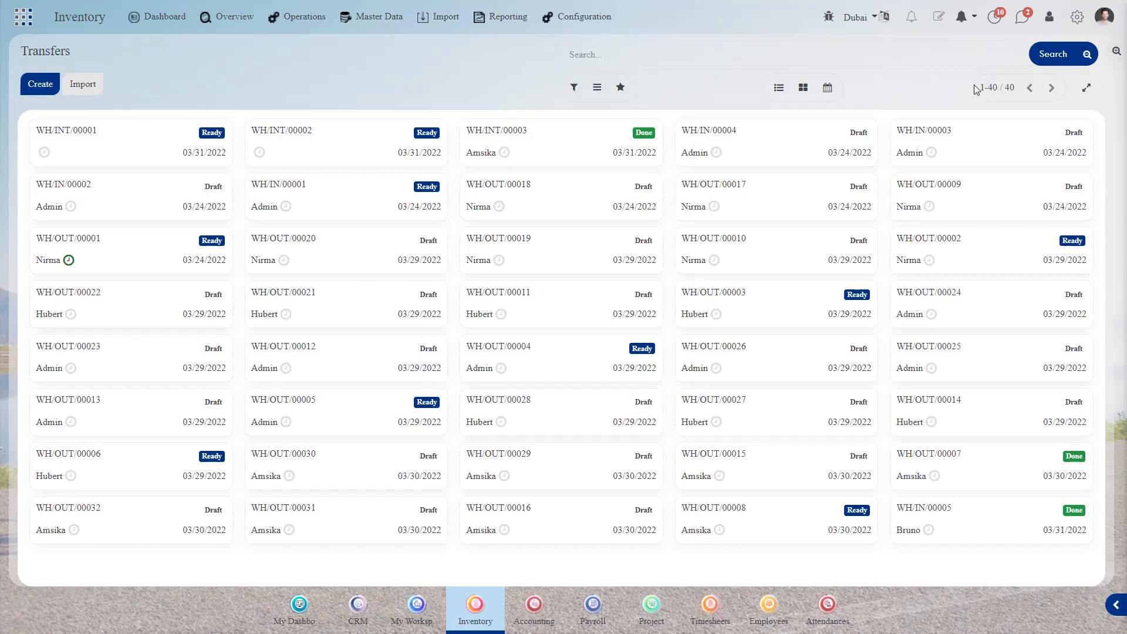
{"action": "left_click", "coordinate": [598, 88]}
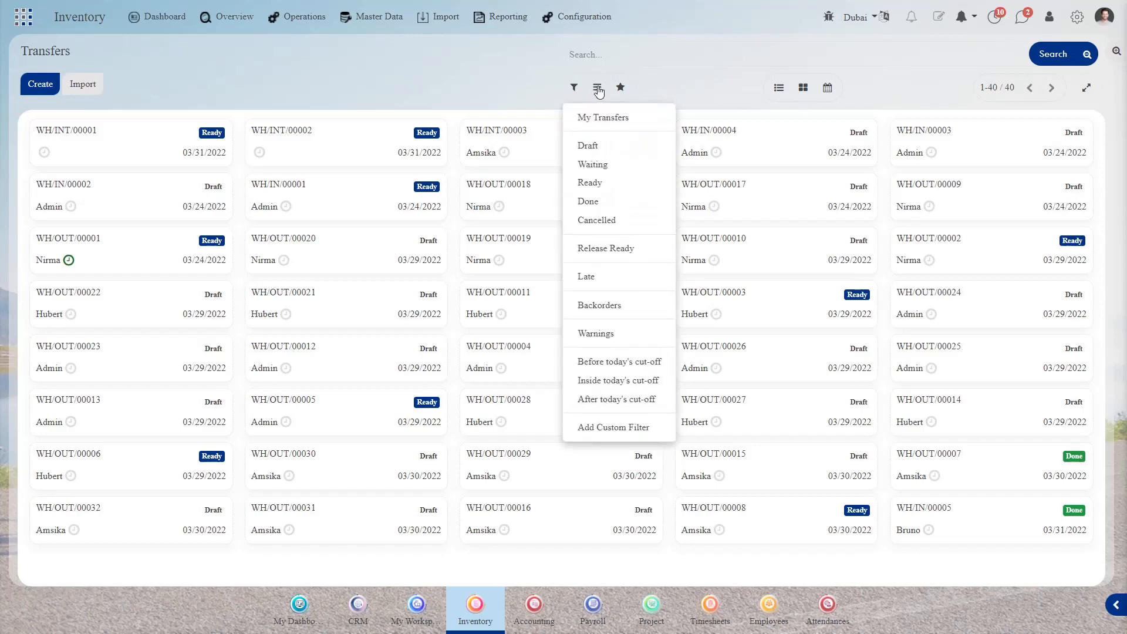
{"action": "left_click", "coordinate": [598, 88]}
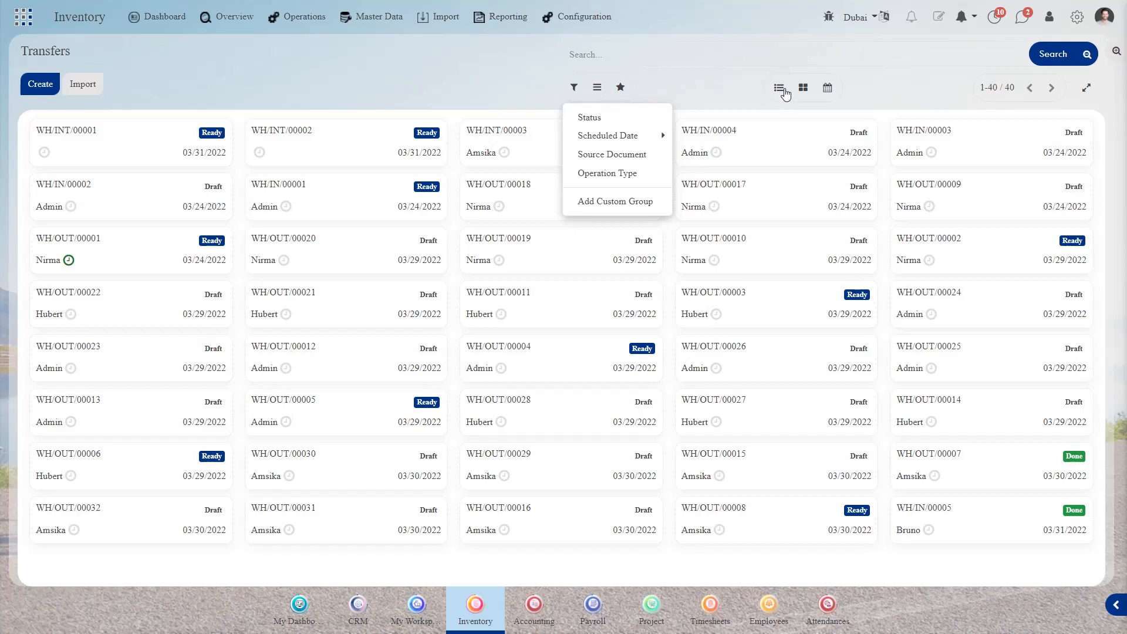
{"action": "left_click", "coordinate": [779, 88]}
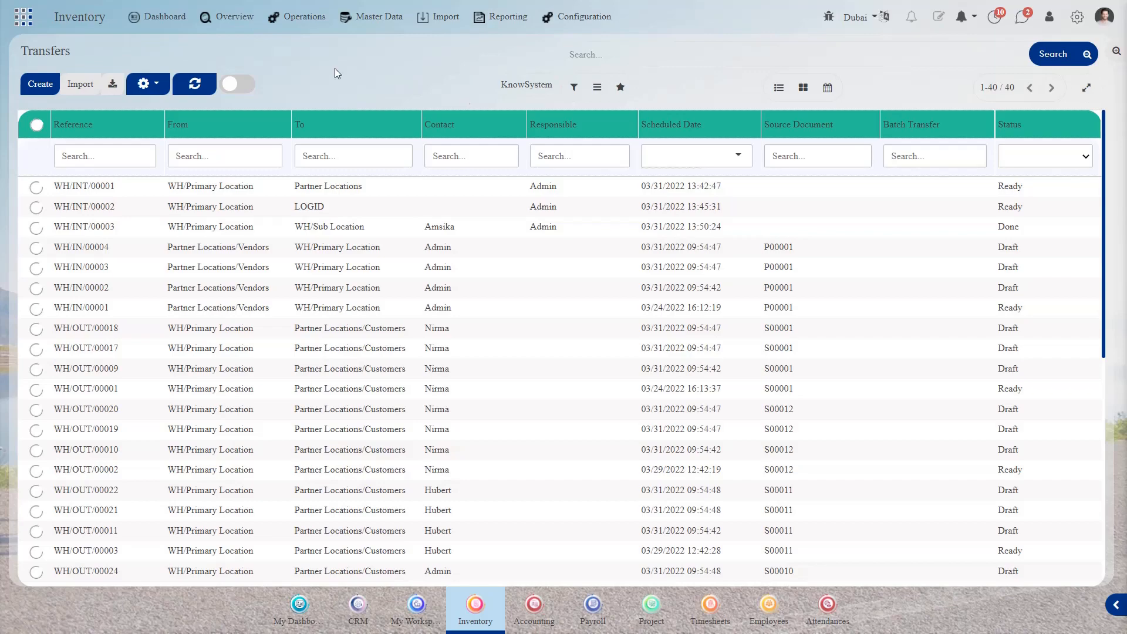
Step: Show the Creation Date column in the transfers list
{"action": "left_click", "coordinate": [146, 85]}
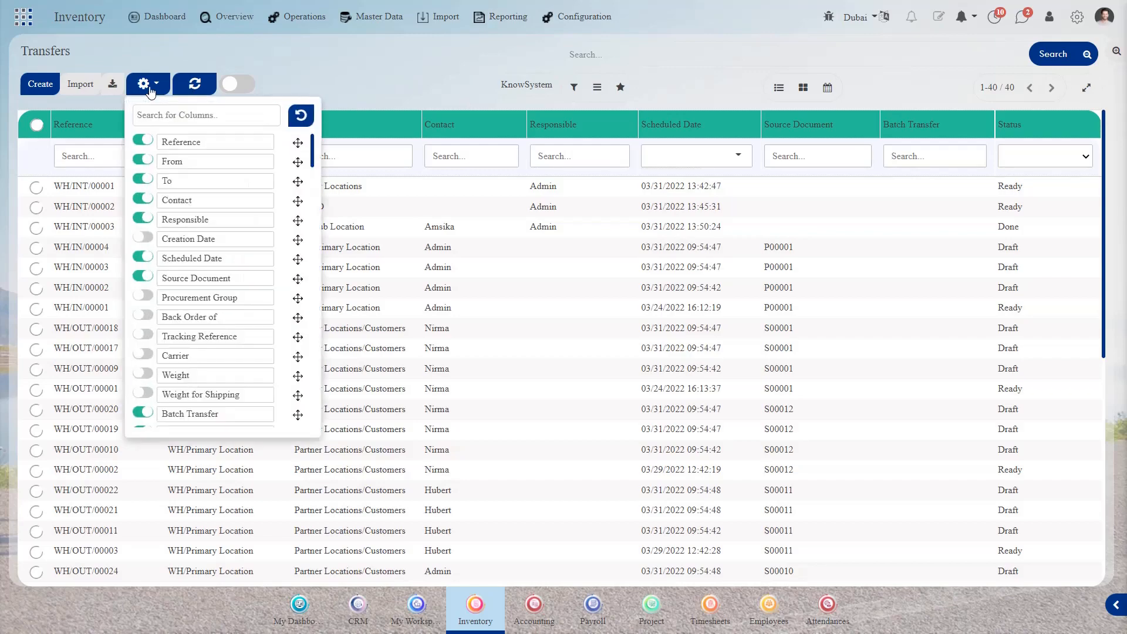
{"action": "left_click", "coordinate": [146, 239]}
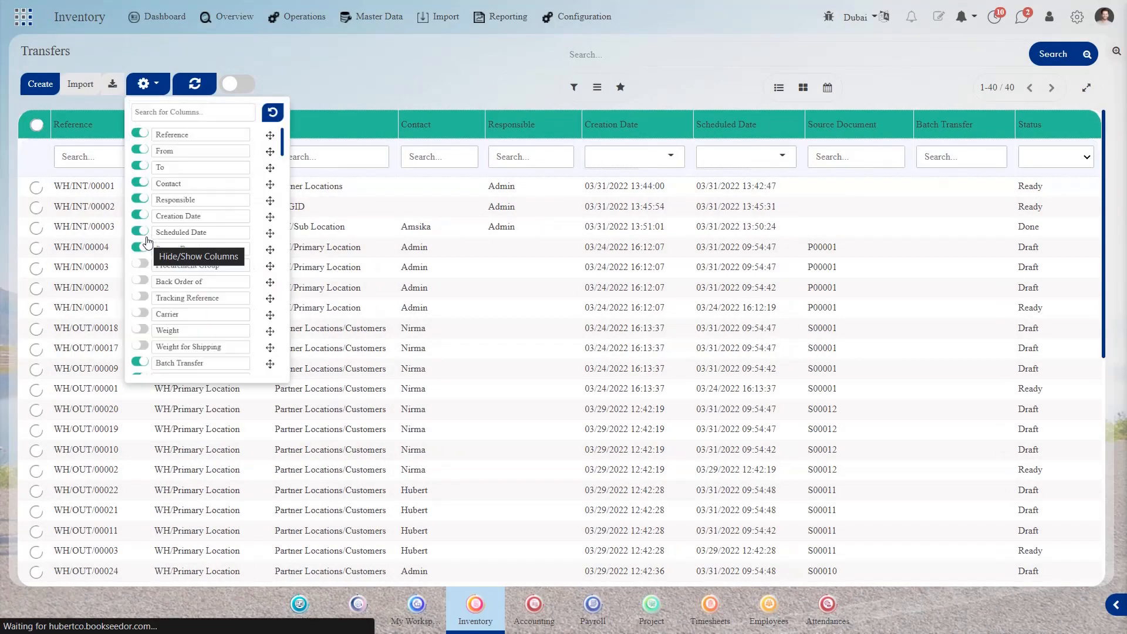
{"action": "left_click", "coordinate": [413, 87]}
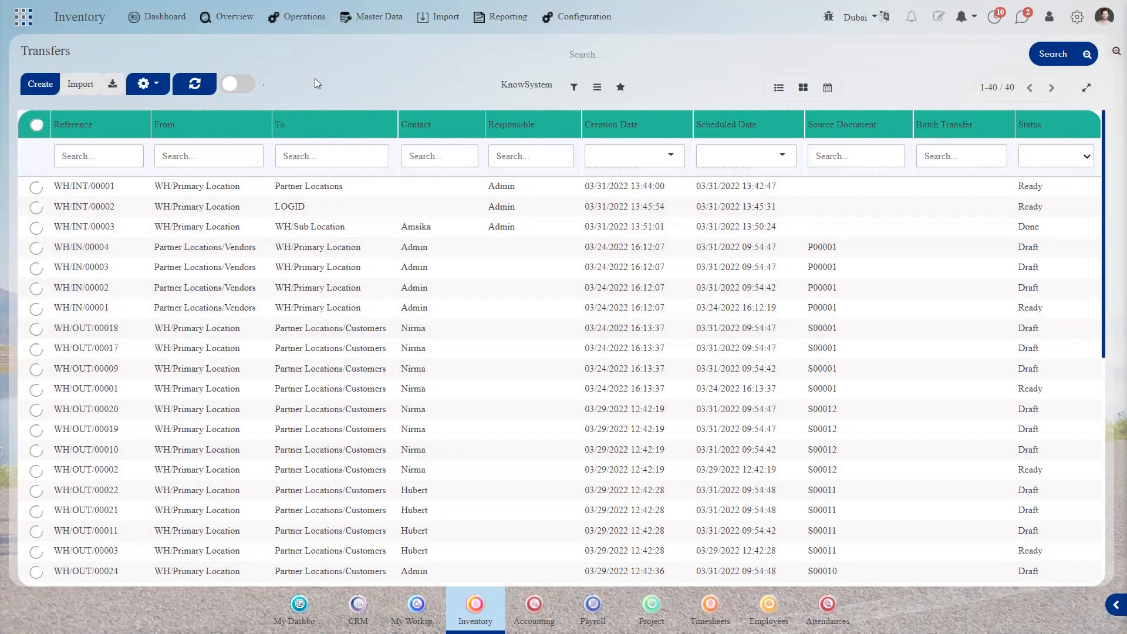
{"action": "left_click", "coordinate": [156, 84]}
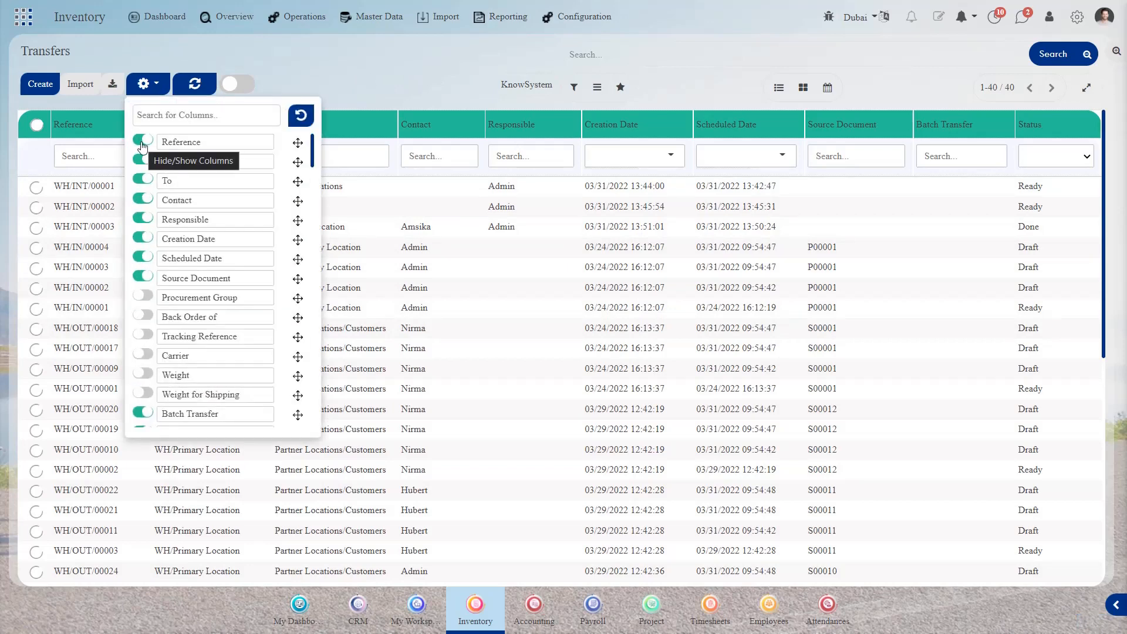
{"action": "left_click", "coordinate": [374, 90]}
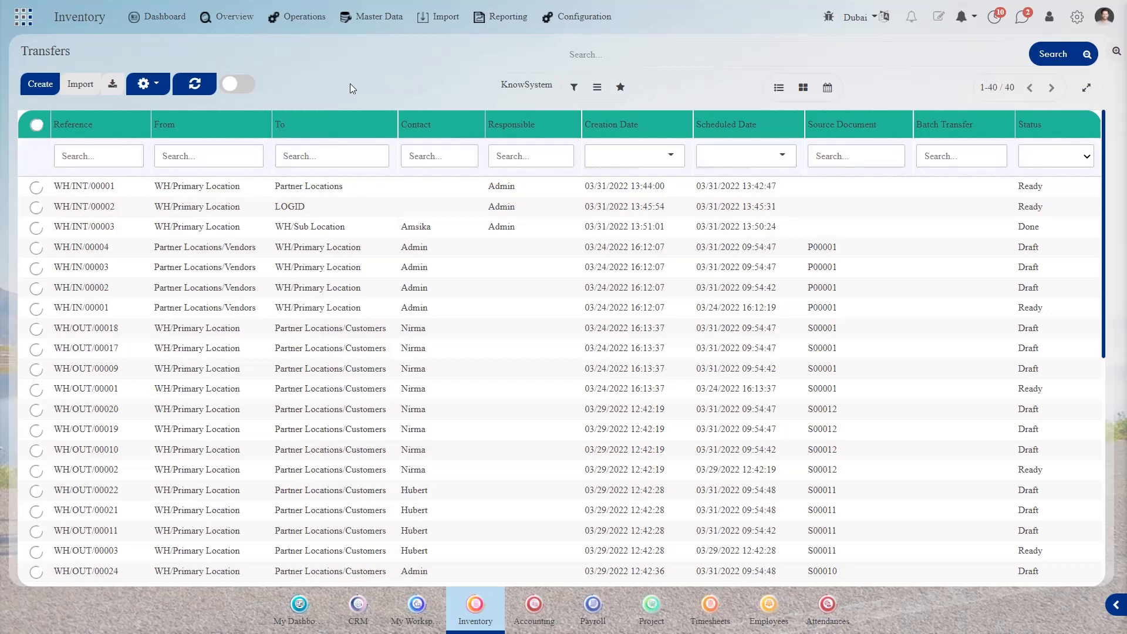
Step: Start a new transfer with operation type Warehouse: Internal Transfers and add a line for the product Mobile
{"action": "left_click", "coordinate": [37, 88]}
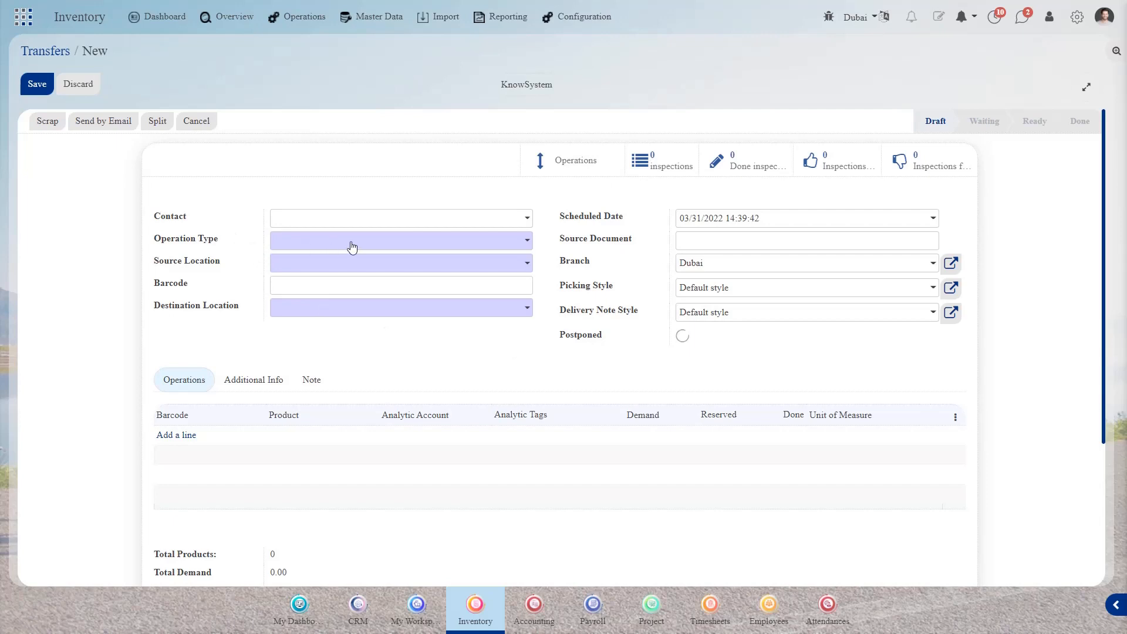
{"action": "left_click", "coordinate": [353, 247]}
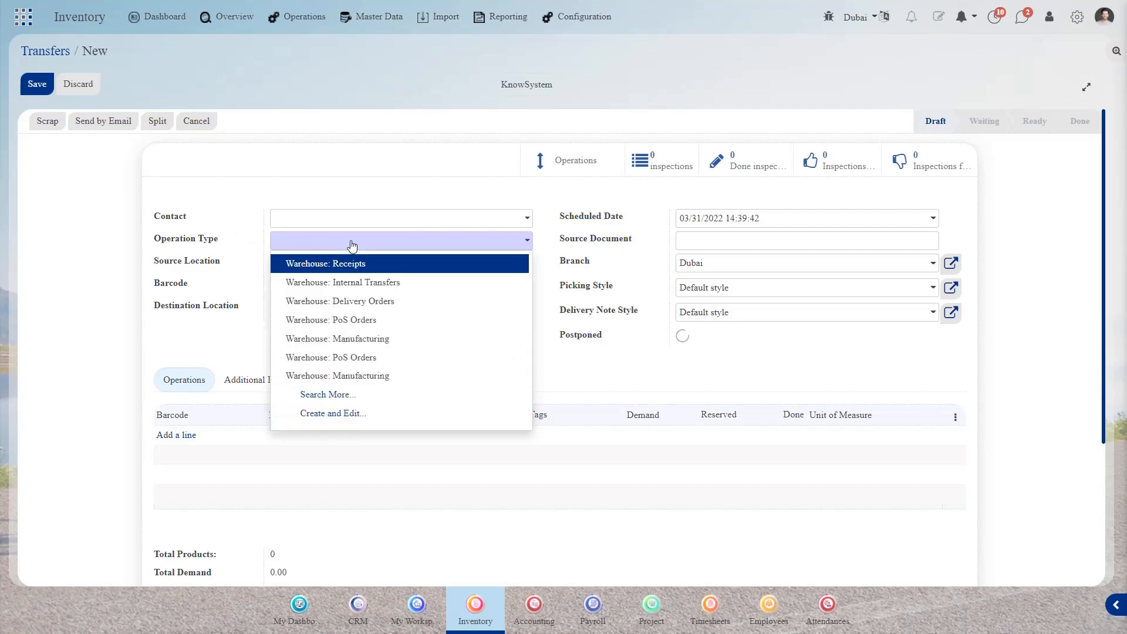
{"action": "left_click", "coordinate": [364, 284]}
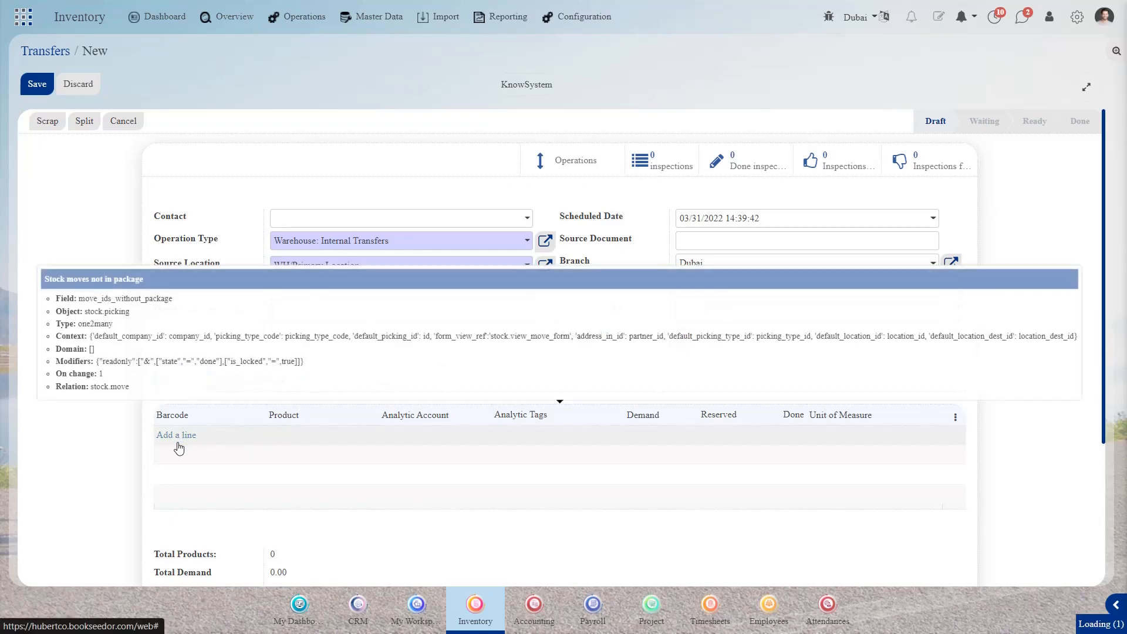
{"action": "left_click", "coordinate": [179, 448]}
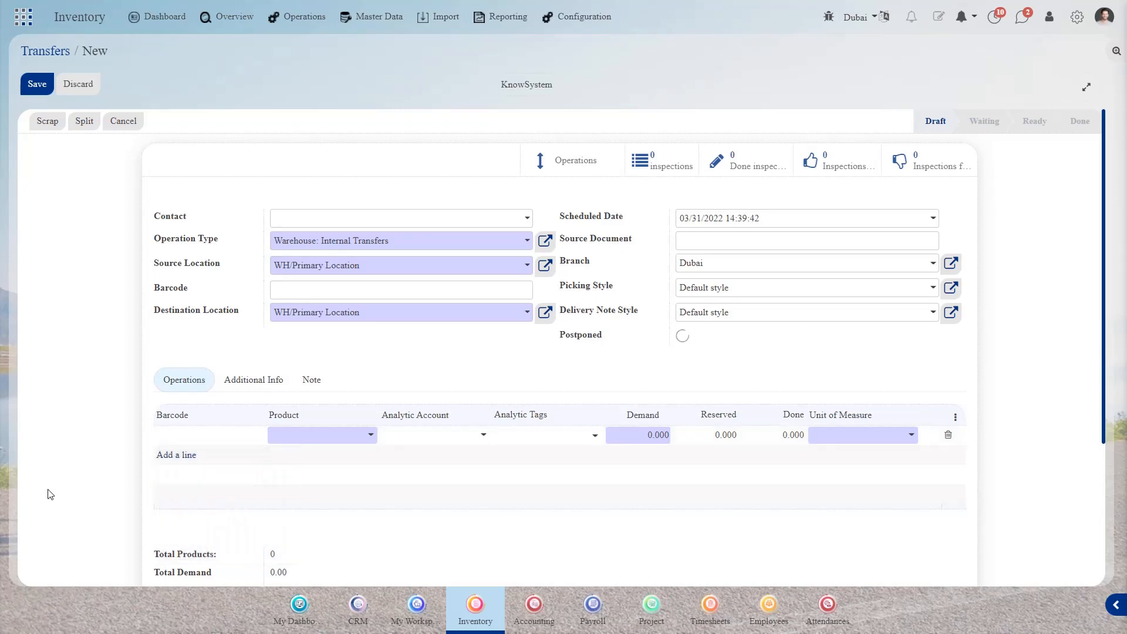
{"action": "left_click", "coordinate": [177, 453]}
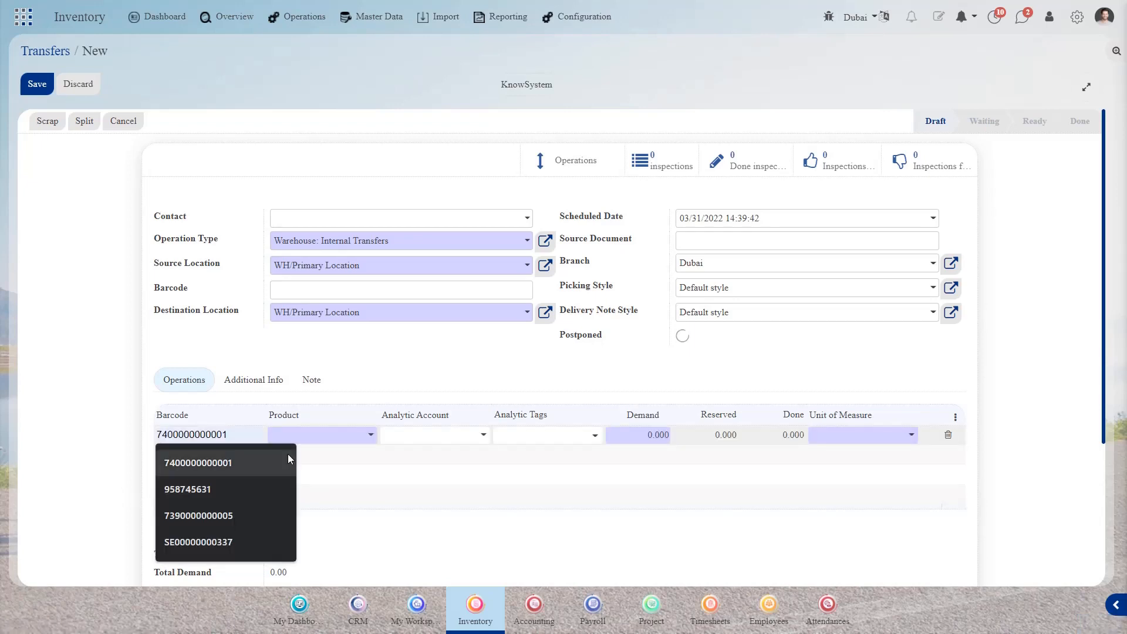
{"action": "left_click", "coordinate": [335, 435]}
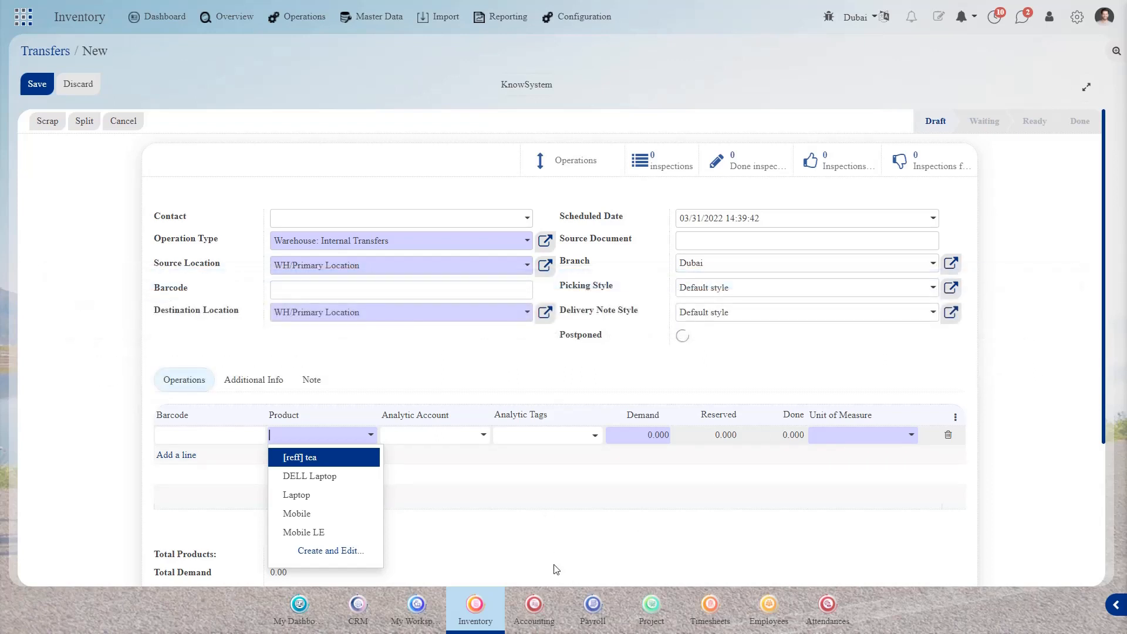
{"action": "left_click", "coordinate": [310, 518]}
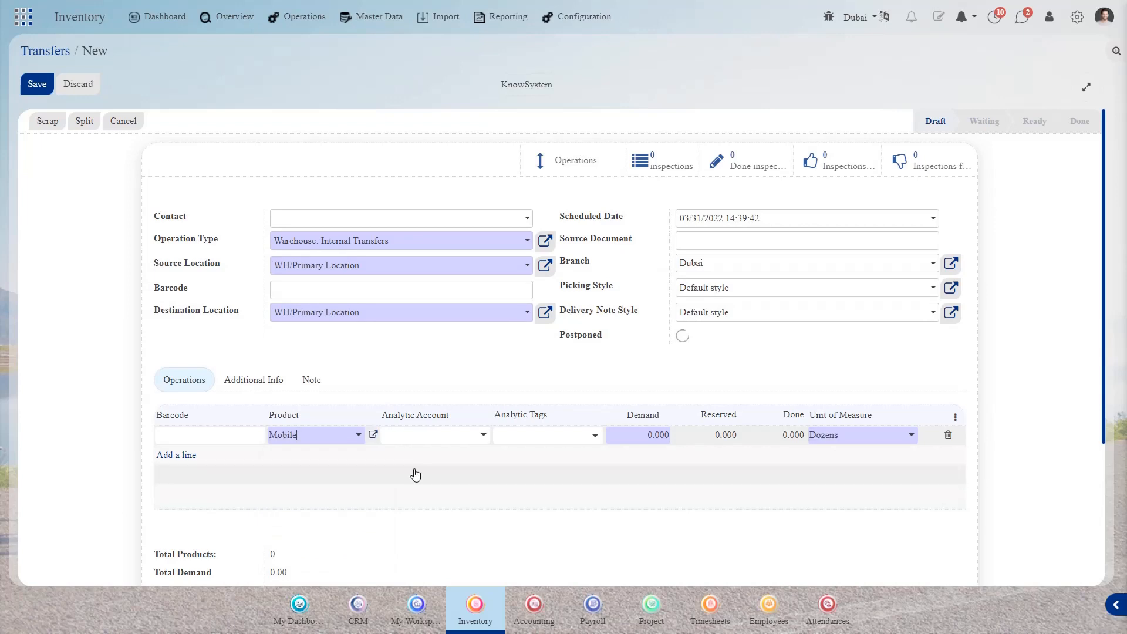
Step: Open the Mobile product from the transfer line and view its on-hand quantity per location, discarding the product form changes
{"action": "left_click", "coordinate": [374, 437]}
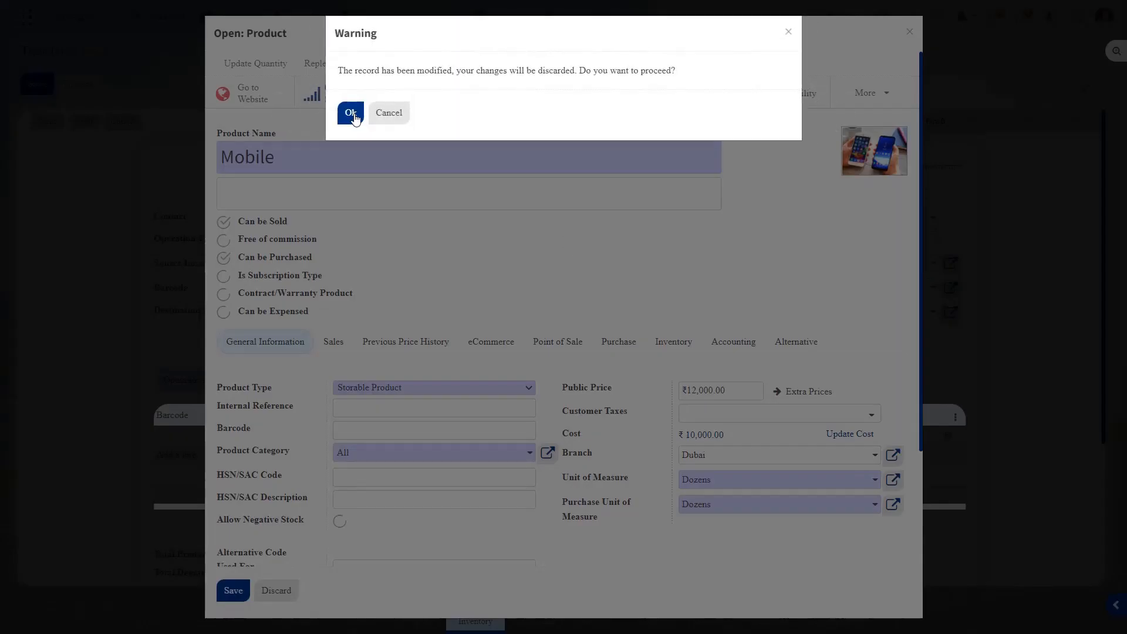
{"action": "left_click", "coordinate": [352, 112]}
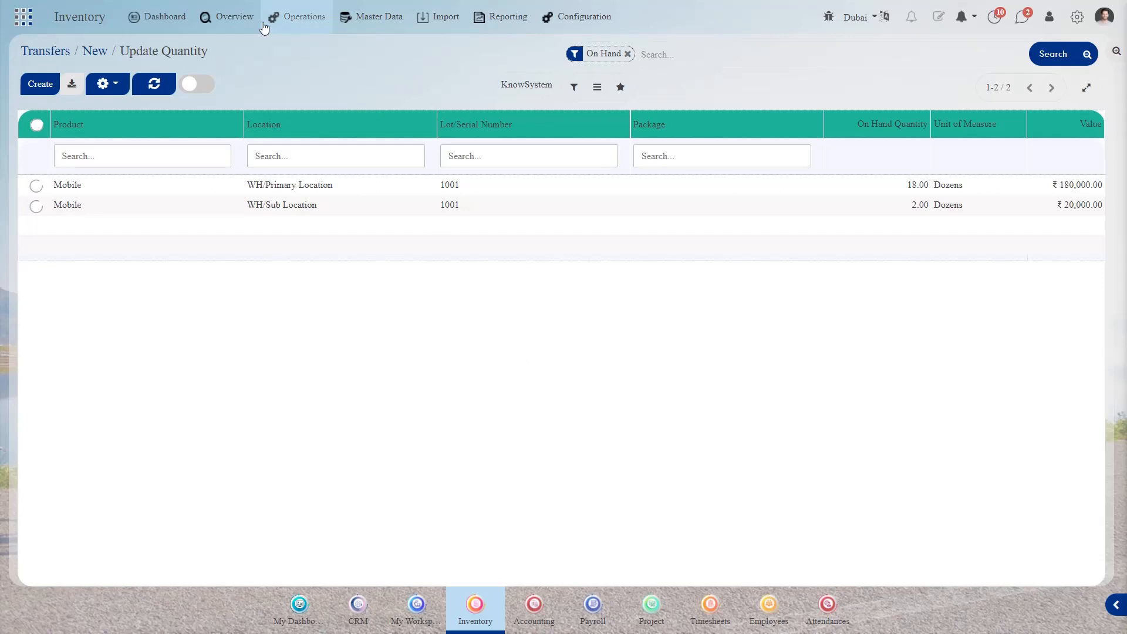
Step: Create a new transfer from the Transfers list with operation type Warehouse: Internal Transfers and destination location WH/Sub Location
{"action": "left_click", "coordinate": [283, 19]}
{"action": "left_click", "coordinate": [644, 393]}
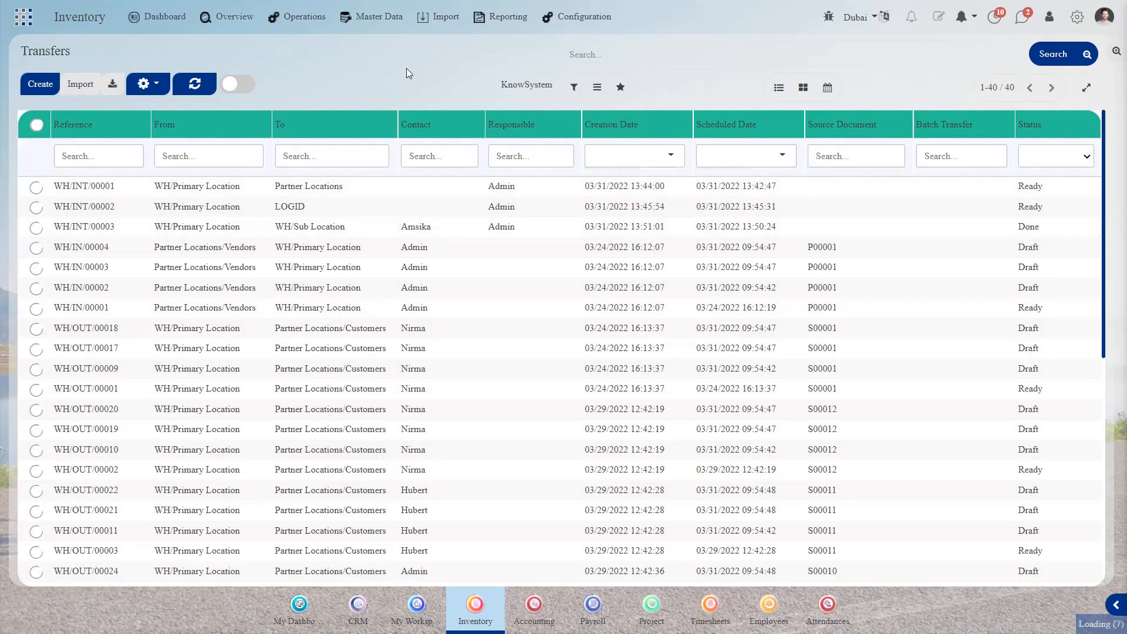
{"action": "left_click", "coordinate": [289, 221]}
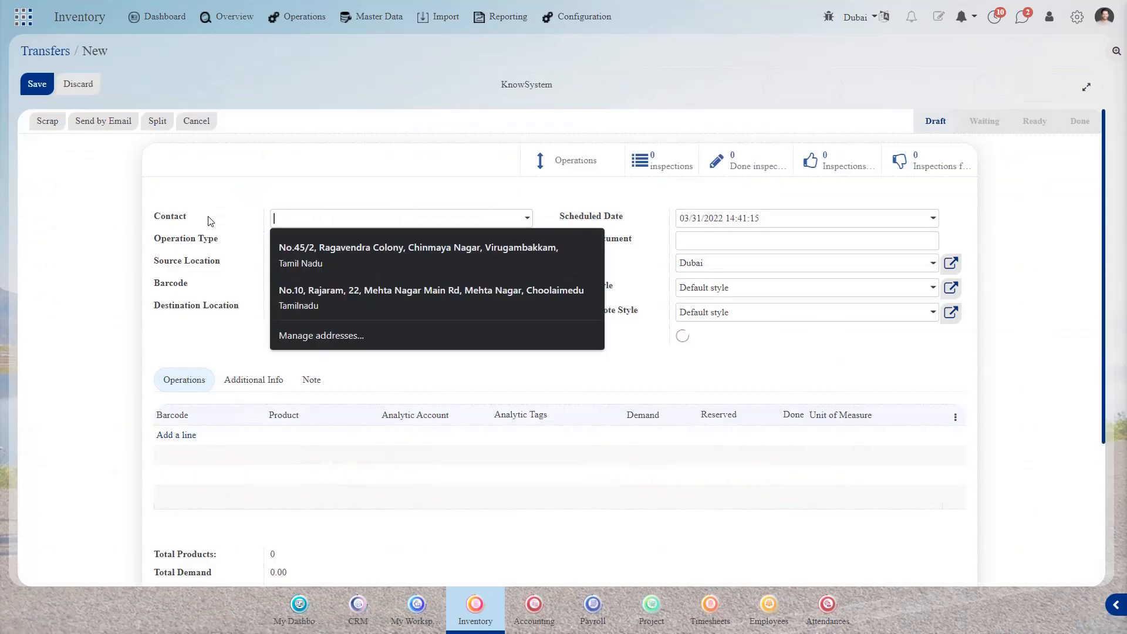
{"action": "left_click", "coordinate": [387, 246]}
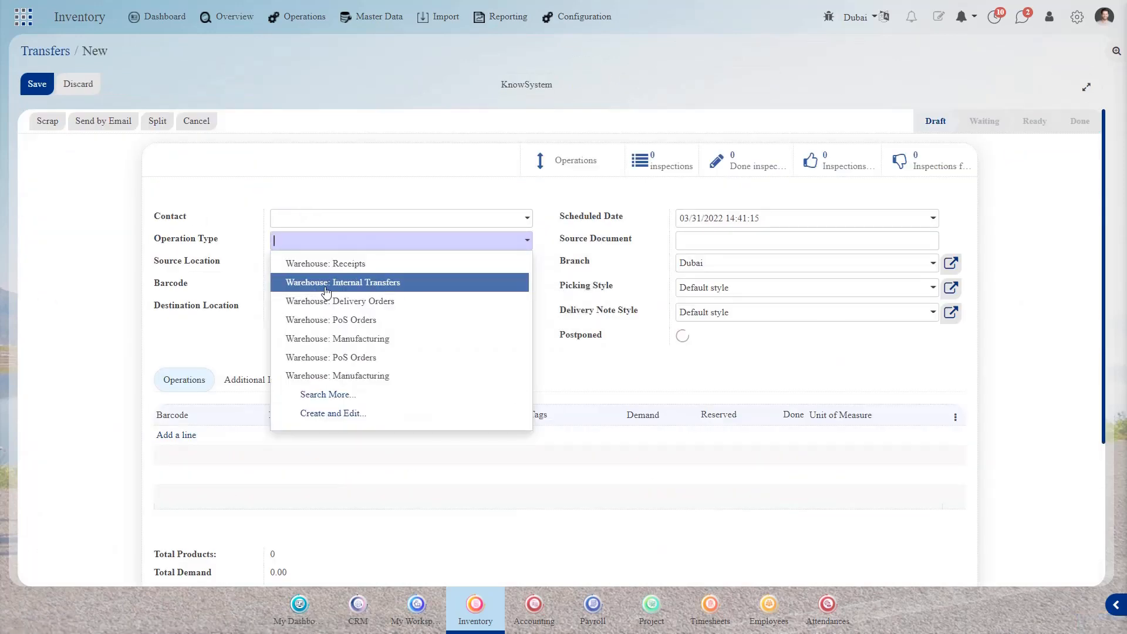
{"action": "left_click", "coordinate": [318, 292]}
{"action": "left_click_drag", "start_coordinate": [389, 317], "coordinate": [218, 317]}
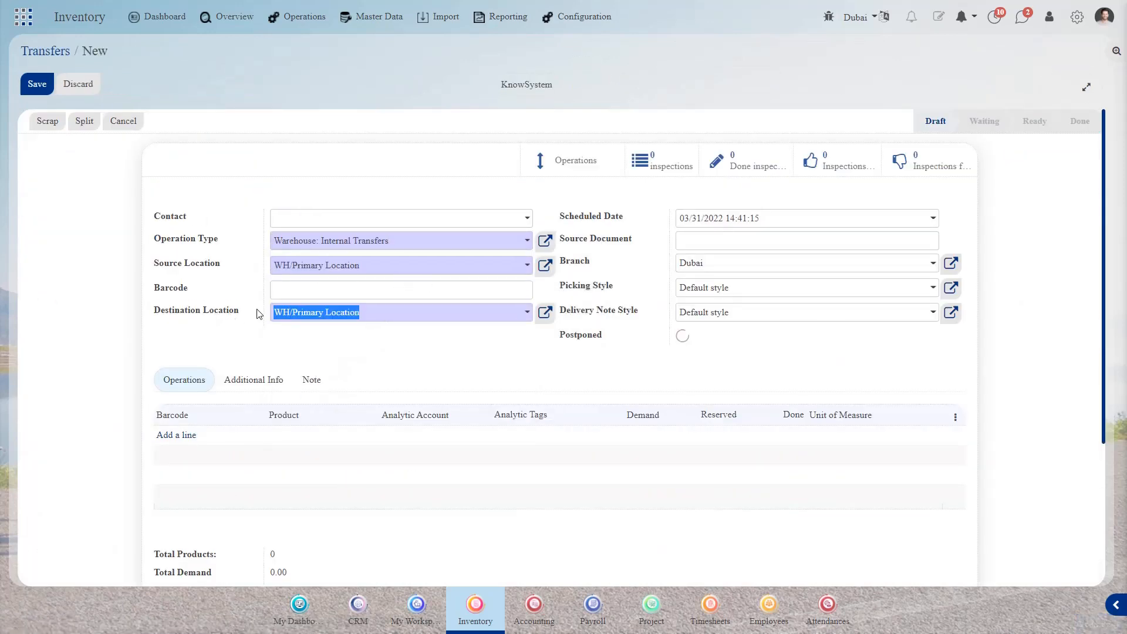
{"action": "type", "text": "sub"}
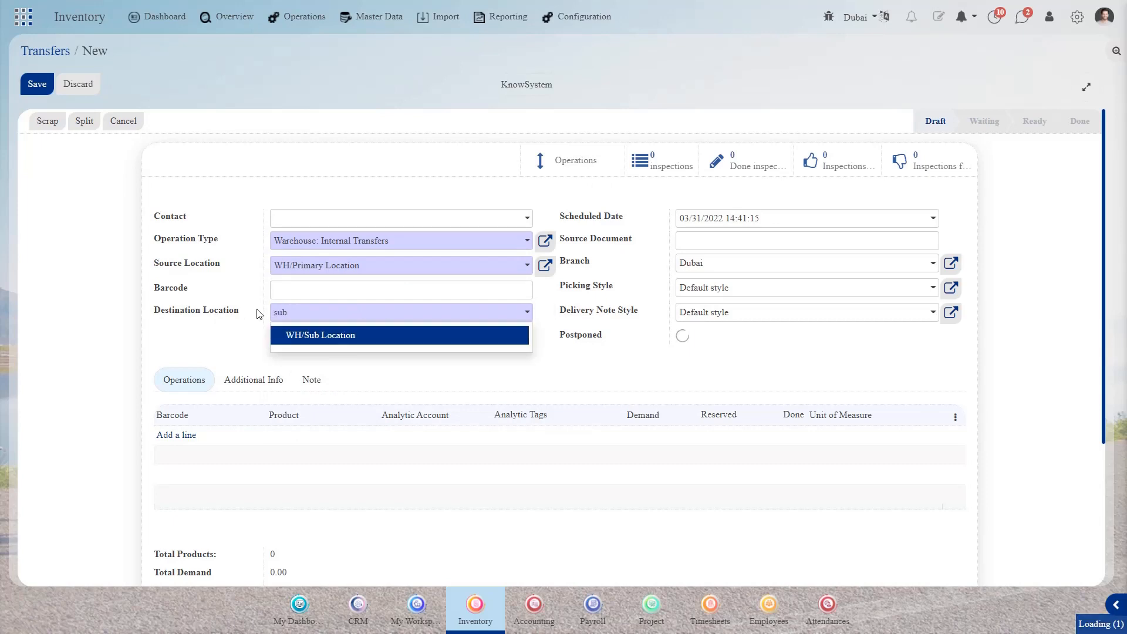
{"action": "left_click", "coordinate": [352, 334]}
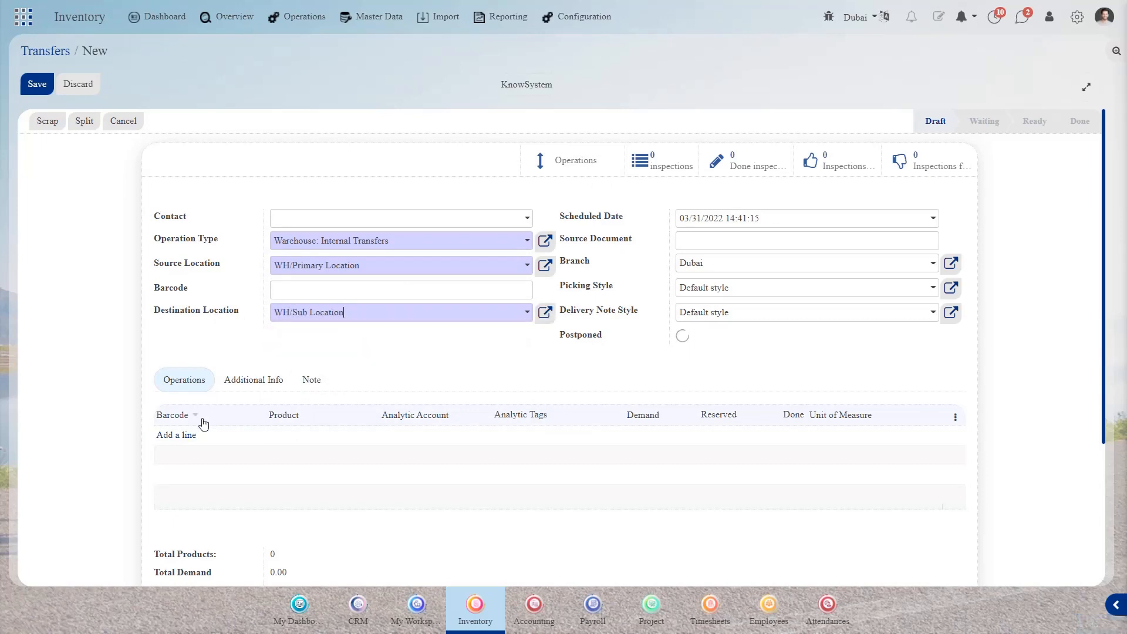
Step: Add an operation line for the product Mobile with a demand of 2 and save the transfer
{"action": "left_click", "coordinate": [179, 435]}
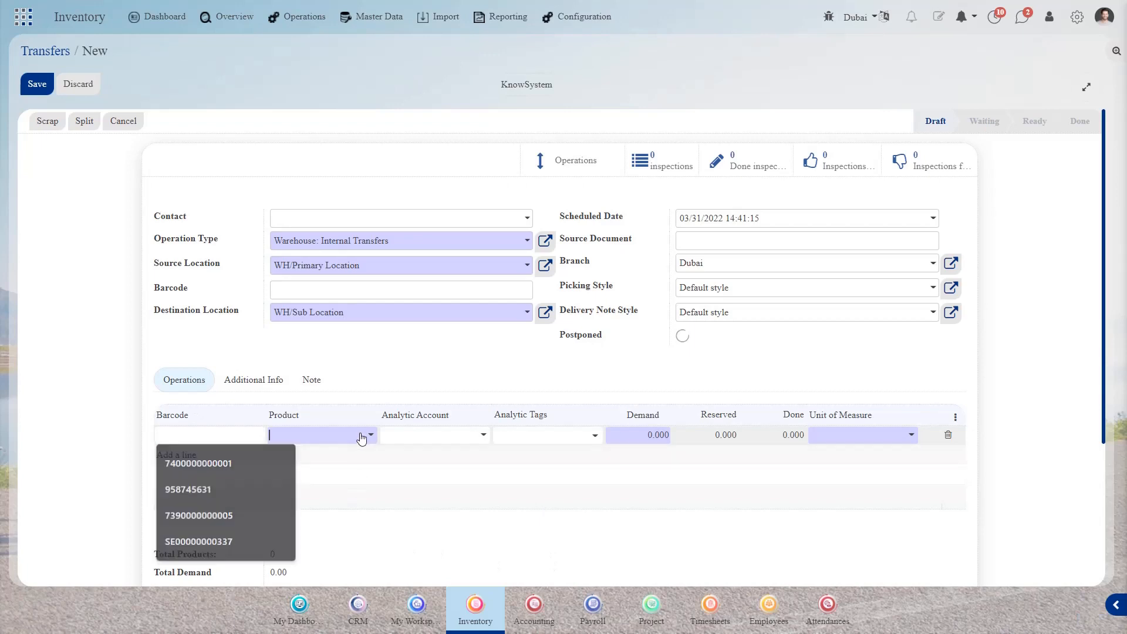
{"action": "left_click", "coordinate": [363, 435]}
{"action": "left_click", "coordinate": [339, 513]}
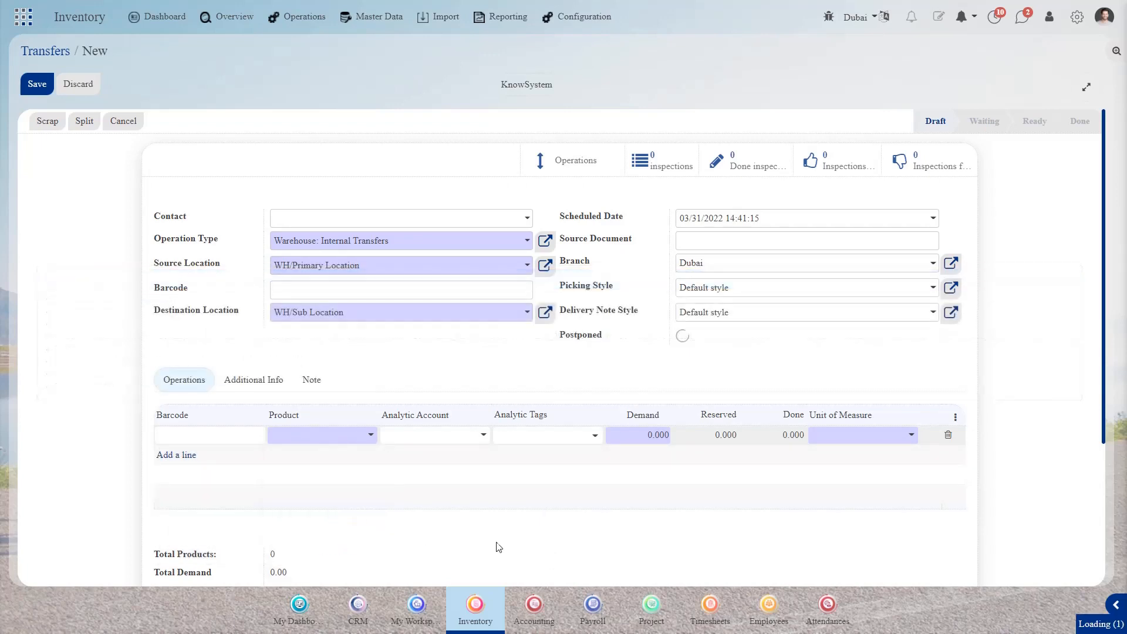
{"action": "left_click", "coordinate": [615, 560]}
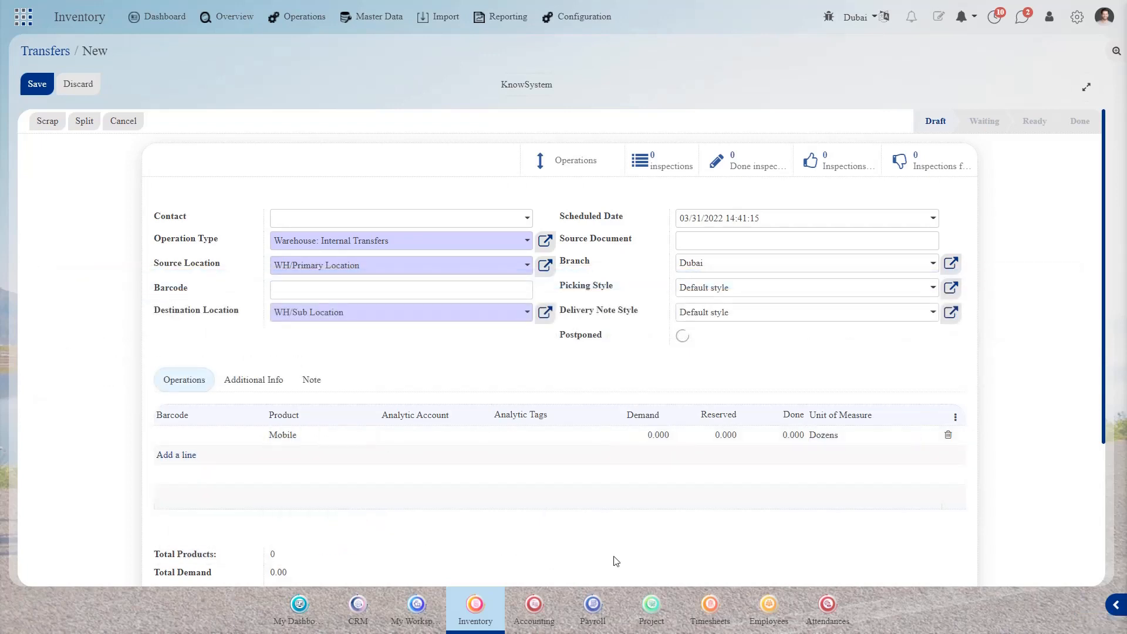
{"action": "left_click", "coordinate": [648, 437]}
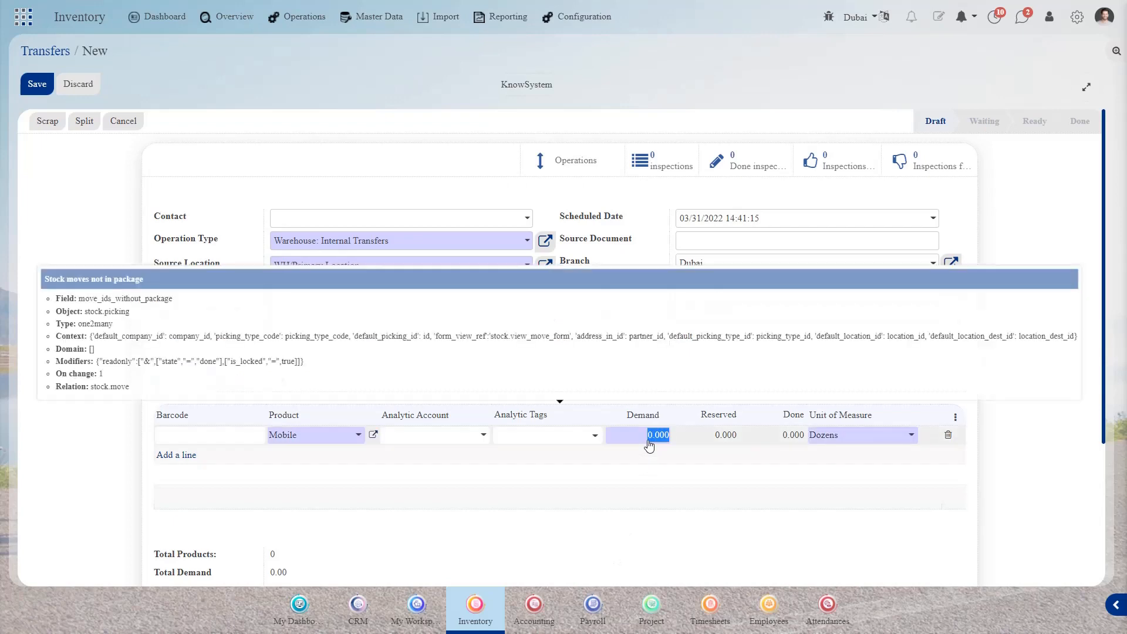
{"action": "type", "text": "2"}
{"action": "left_click", "coordinate": [734, 526]}
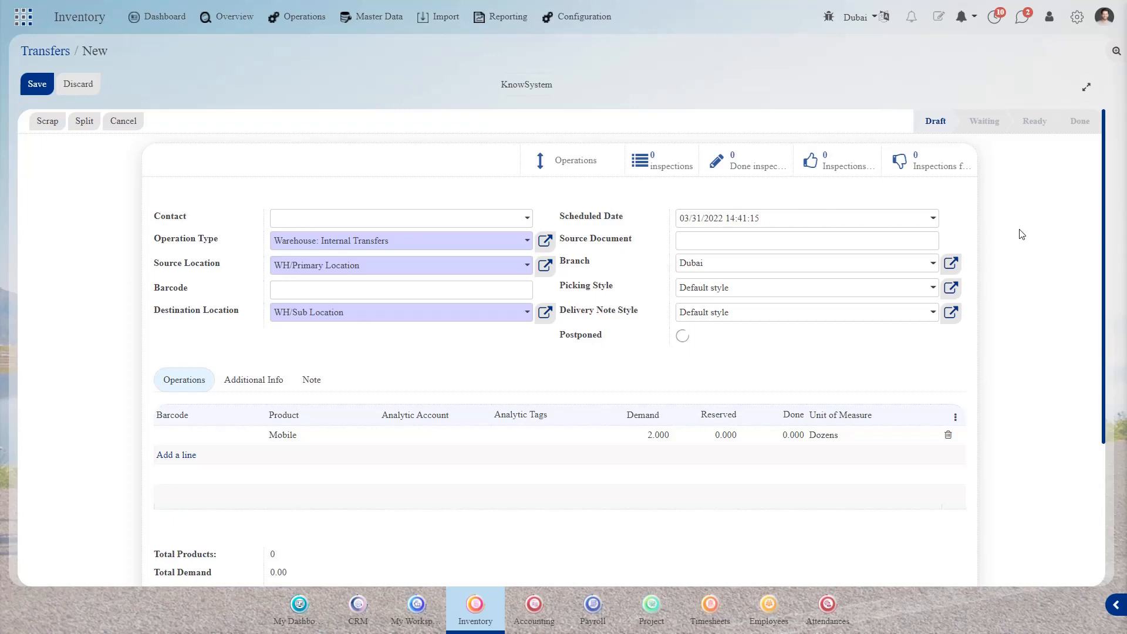
{"action": "left_click", "coordinate": [34, 86]}
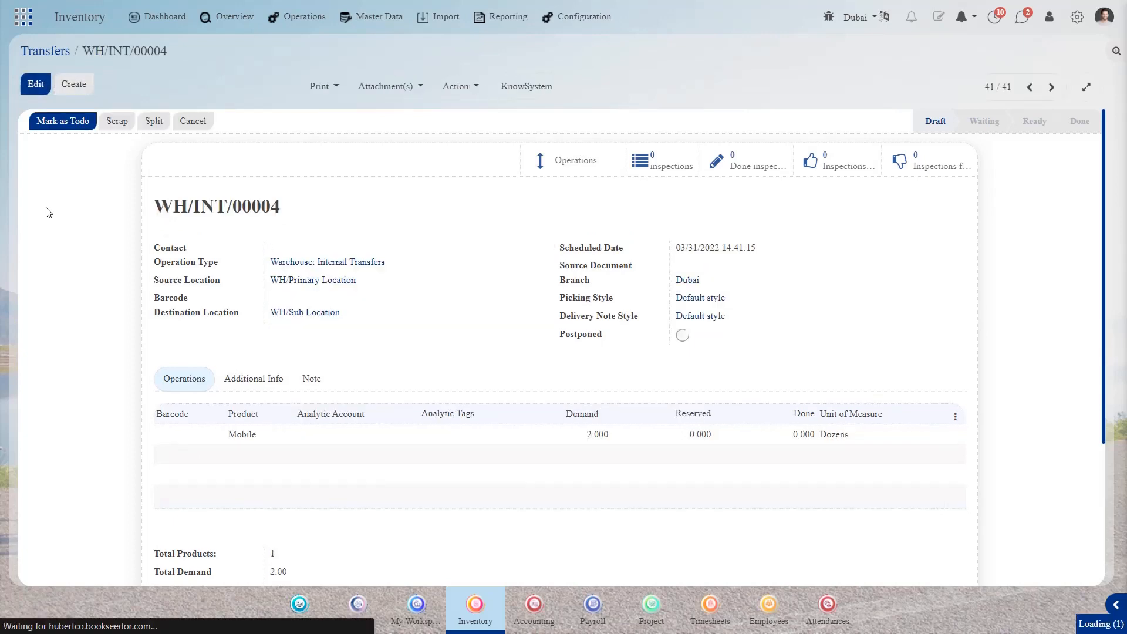
Step: Mark the draft internal transfer as to-do and check the availability of its Mobile products
{"action": "left_click", "coordinate": [60, 122]}
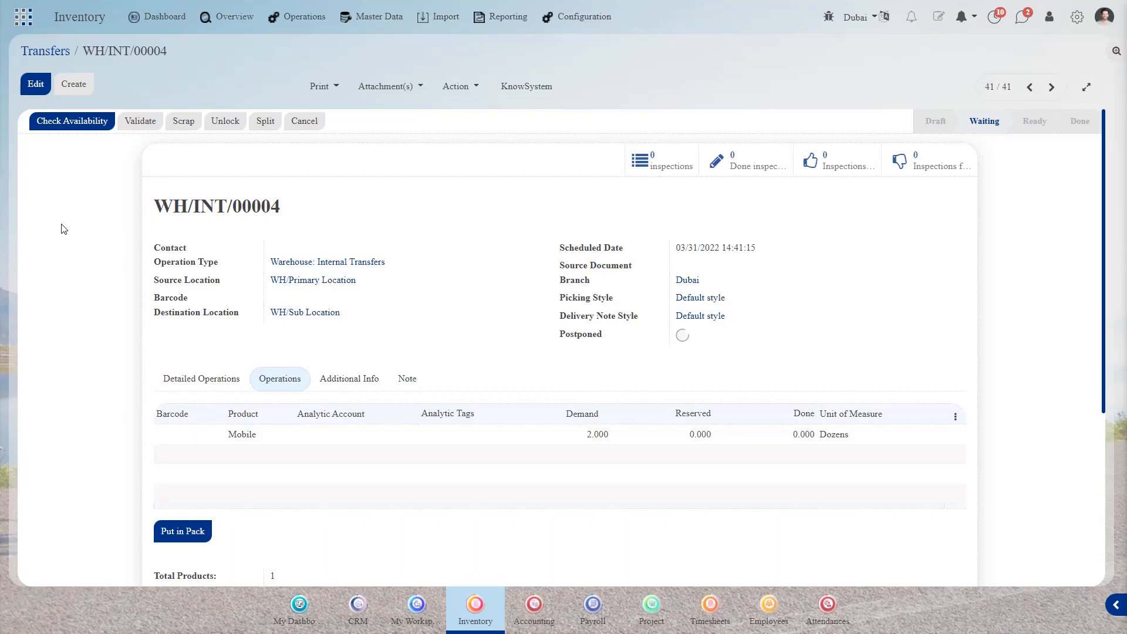
{"action": "scroll", "coordinate": [75, 302], "scroll_direction": "down", "scroll_amount": 3}
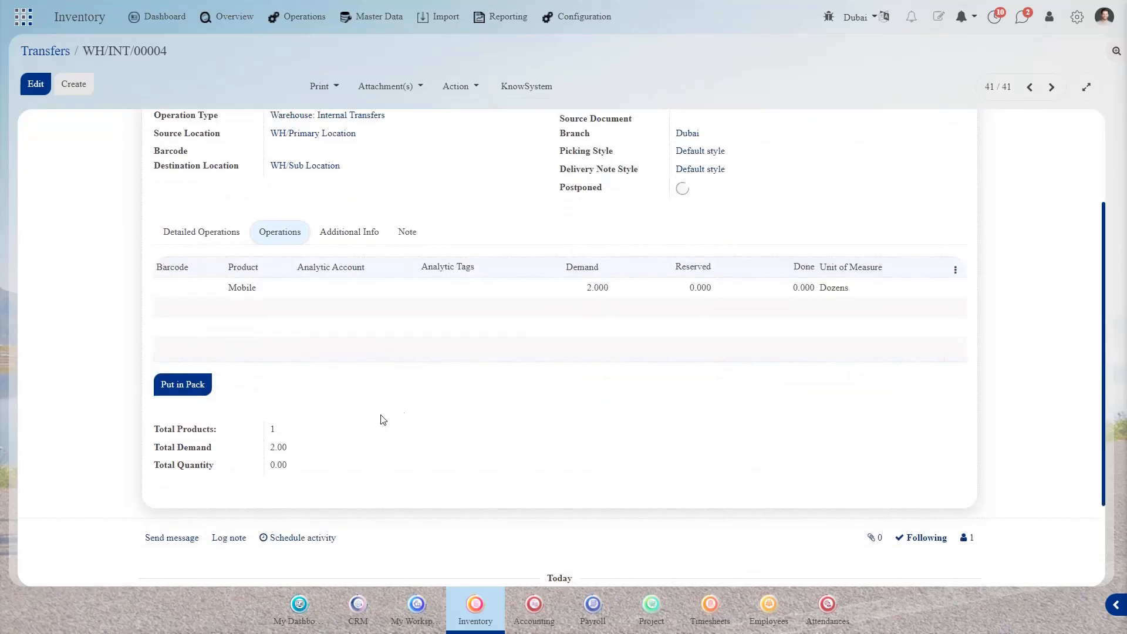
{"action": "scroll", "coordinate": [404, 414], "scroll_direction": "up", "scroll_amount": 3}
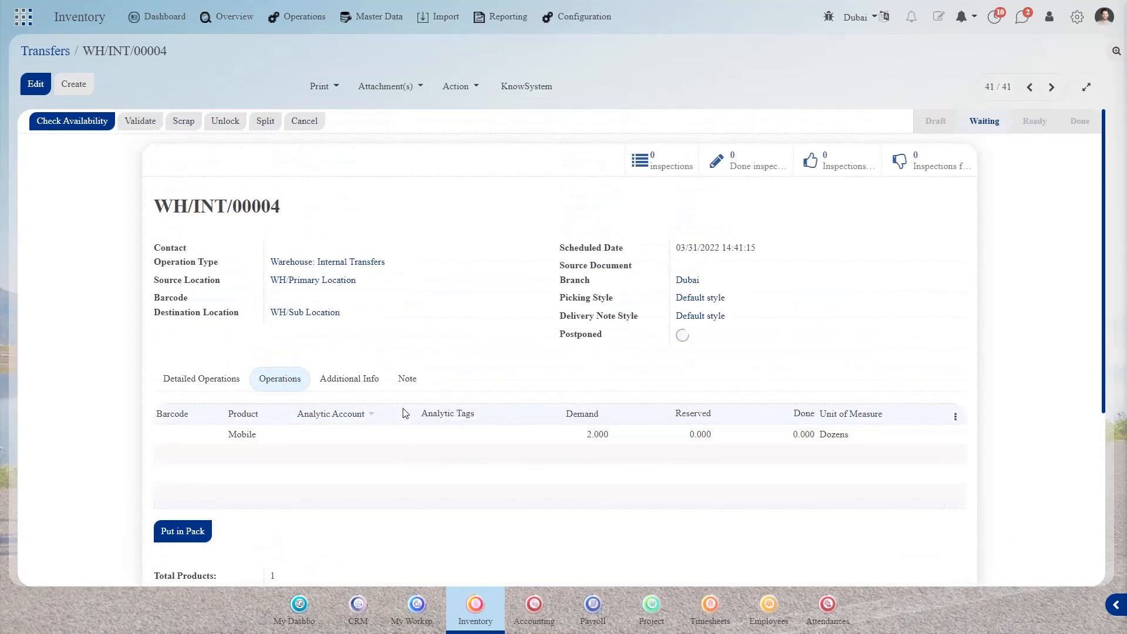
{"action": "left_click", "coordinate": [62, 126]}
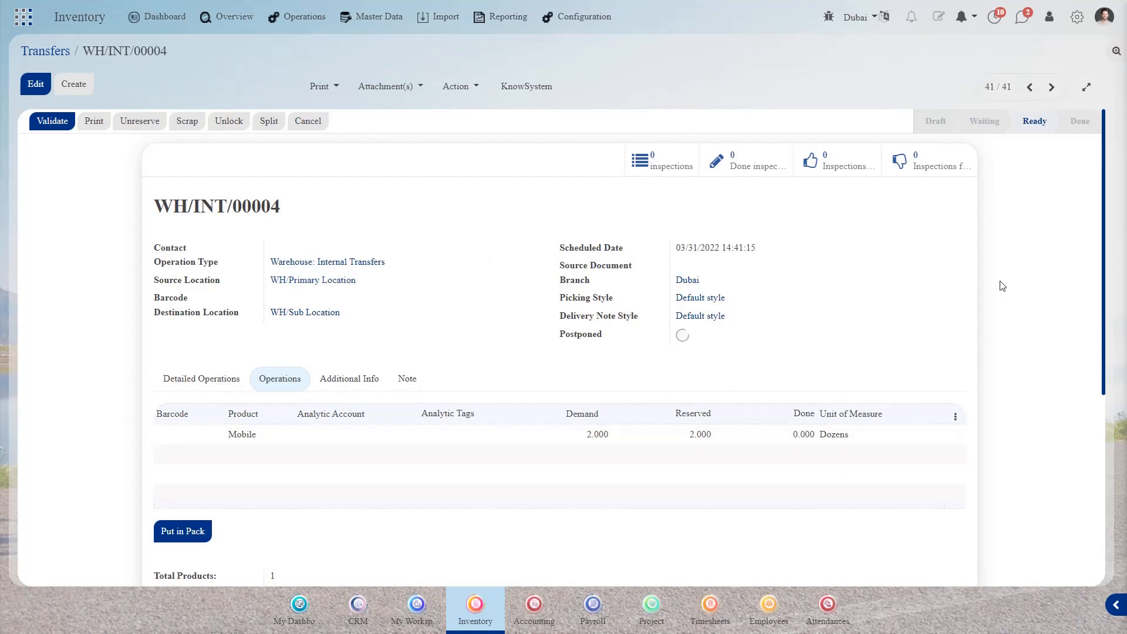
Step: Validate the internal transfer and apply the immediate transfer so that all quantities are processed
{"action": "left_click", "coordinate": [40, 123]}
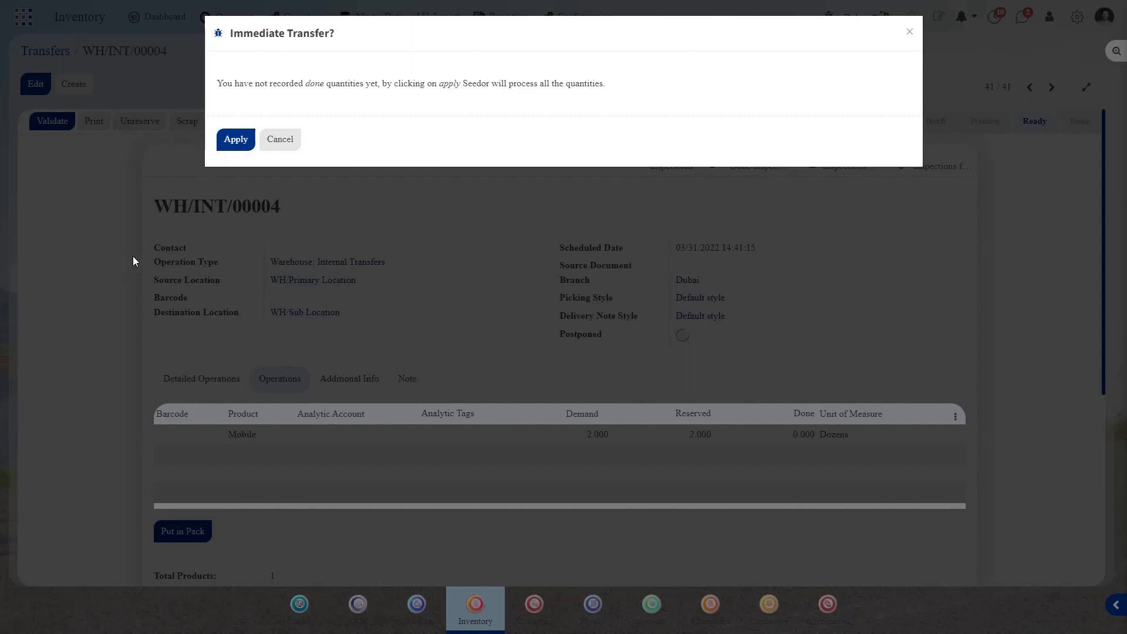
{"action": "left_click", "coordinate": [287, 143]}
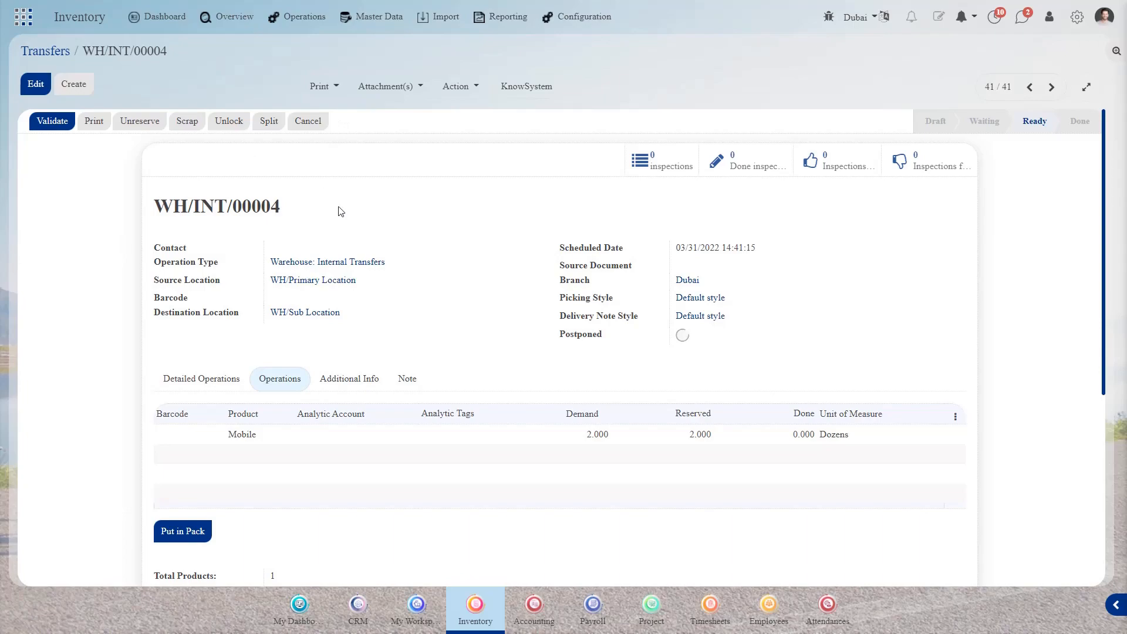
{"action": "left_click", "coordinate": [52, 121]}
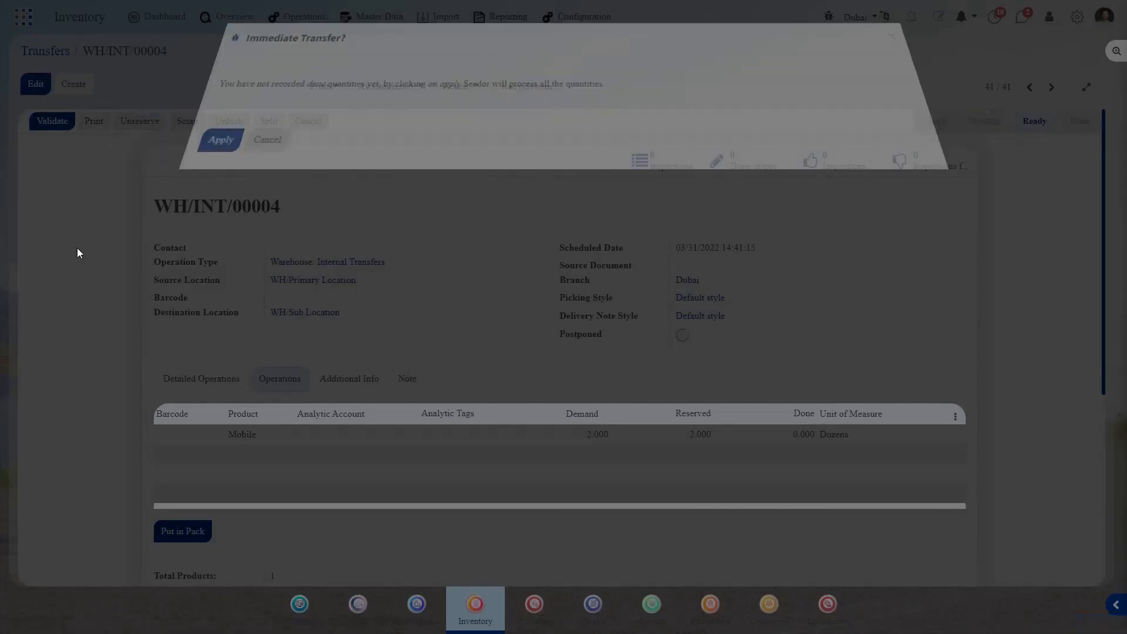
{"action": "left_click", "coordinate": [230, 140]}
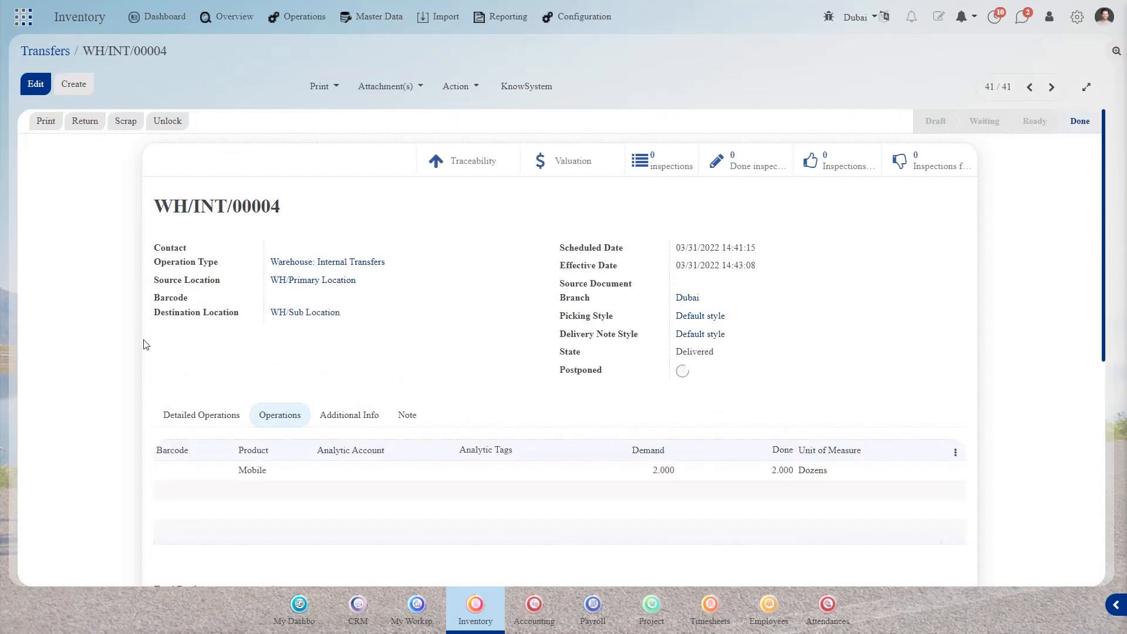
Step: Open the Mobile operation line of the completed transfer
{"action": "left_click", "coordinate": [248, 475]}
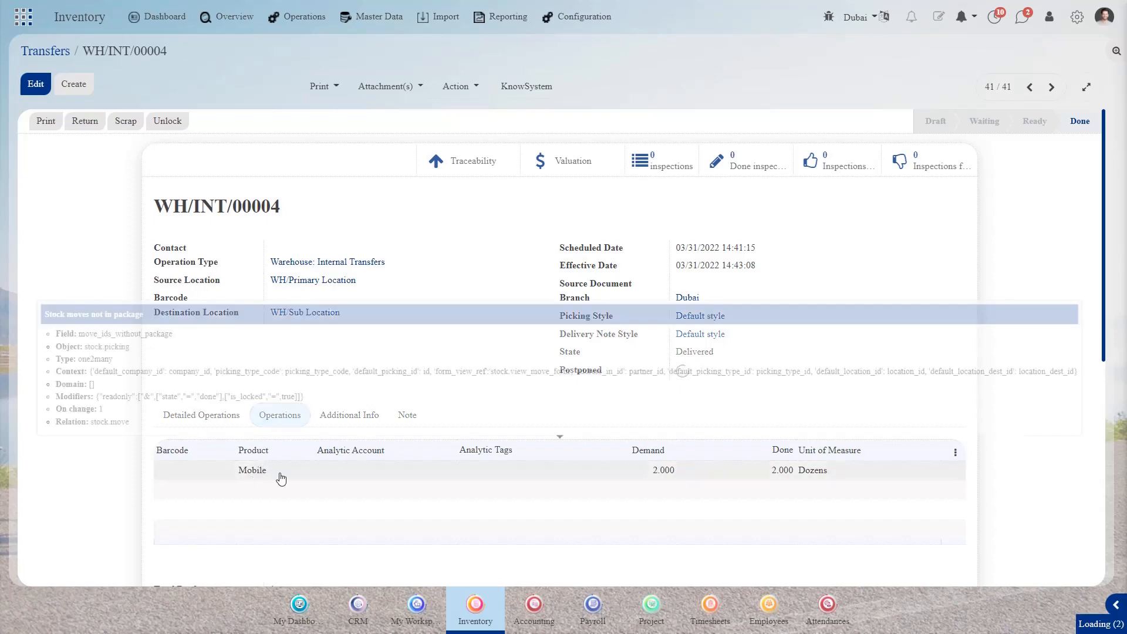